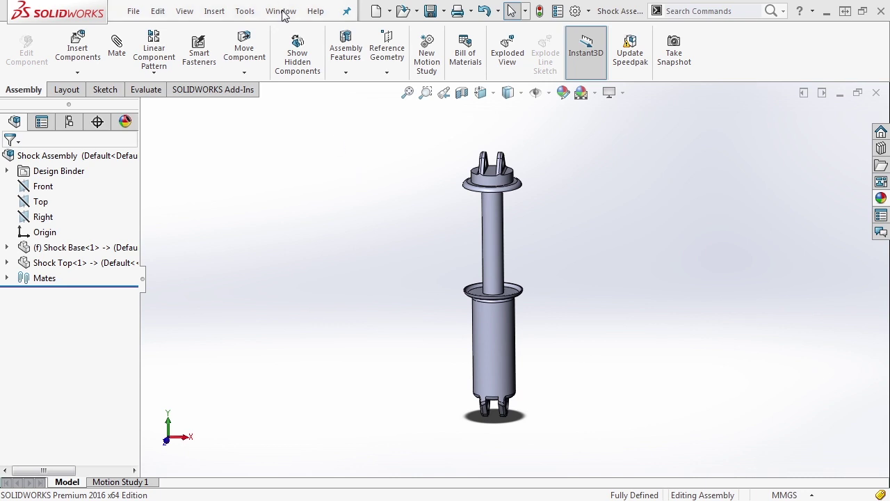
# Step: Bring up the Swing Arm Assembly2 window from the Window menu
pyautogui.click(280, 11)
pyautogui.click(343, 182)
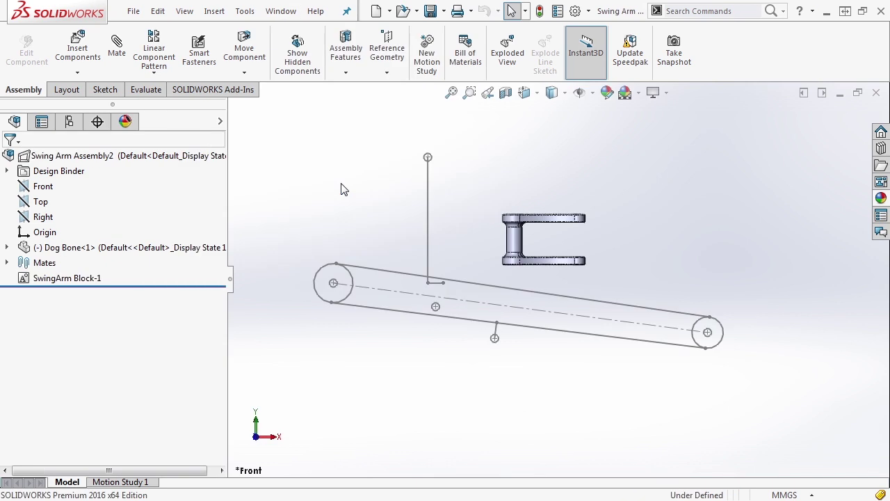
# Step: After previewing the shock parts, insert Shock Assembly into Swing Arm Assembly2 at the origin
pyautogui.click(78, 61)
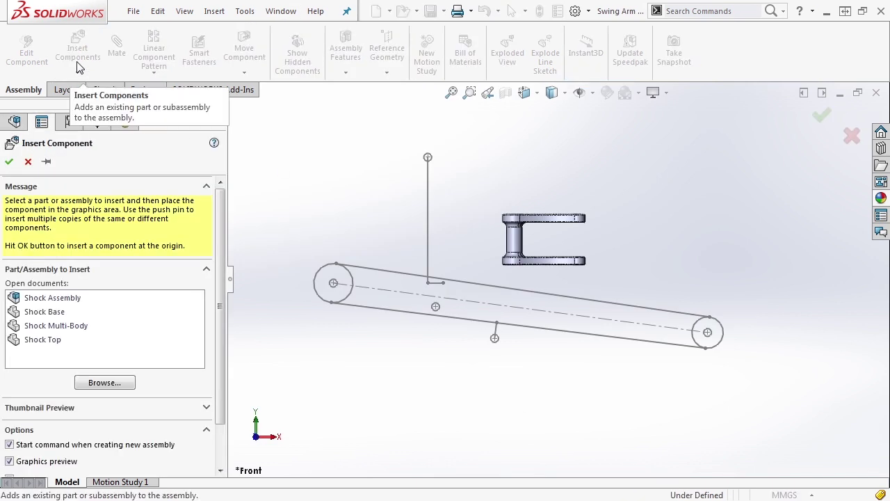
pyautogui.click(30, 300)
pyautogui.click(36, 313)
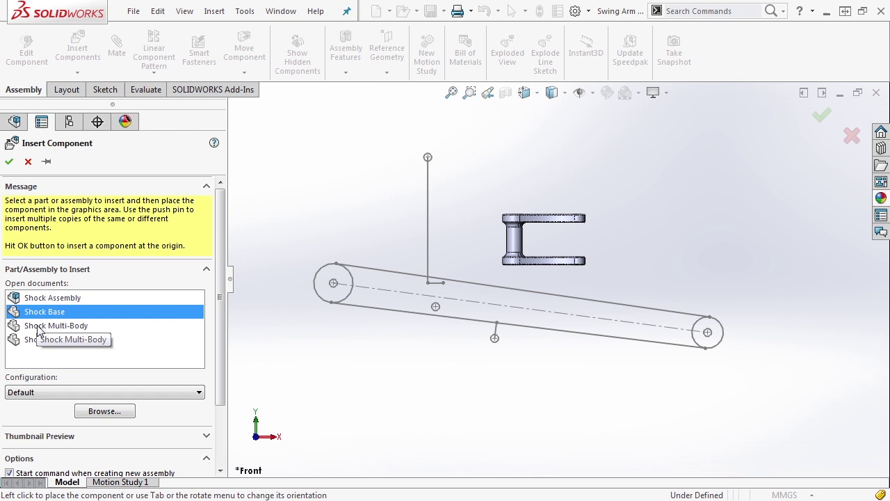
pyautogui.click(38, 326)
pyautogui.click(40, 341)
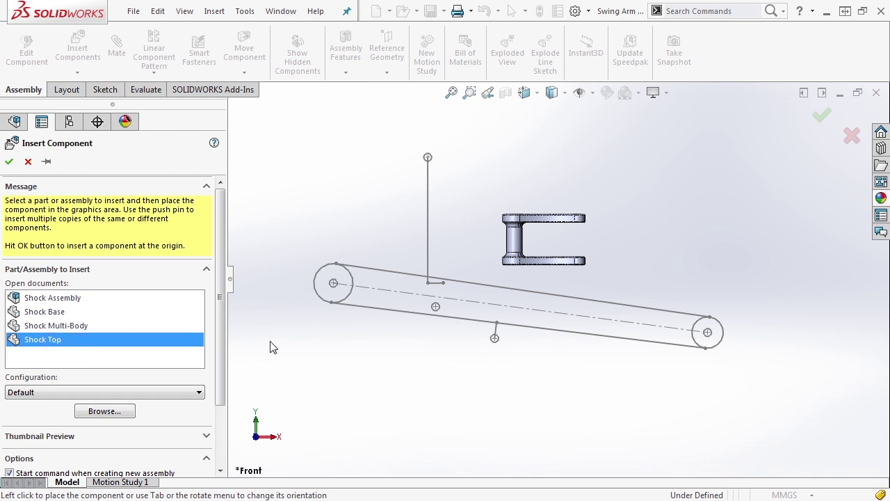
pyautogui.scroll(-3, 215, 331)
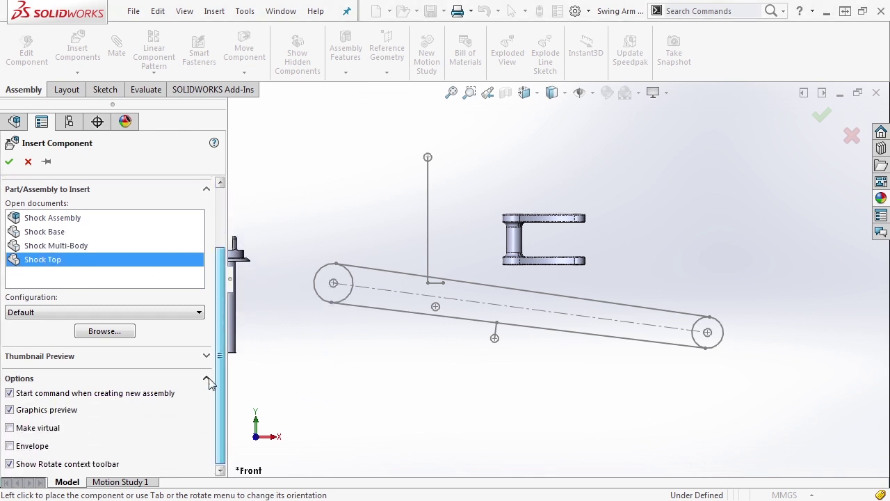
pyautogui.click(206, 356)
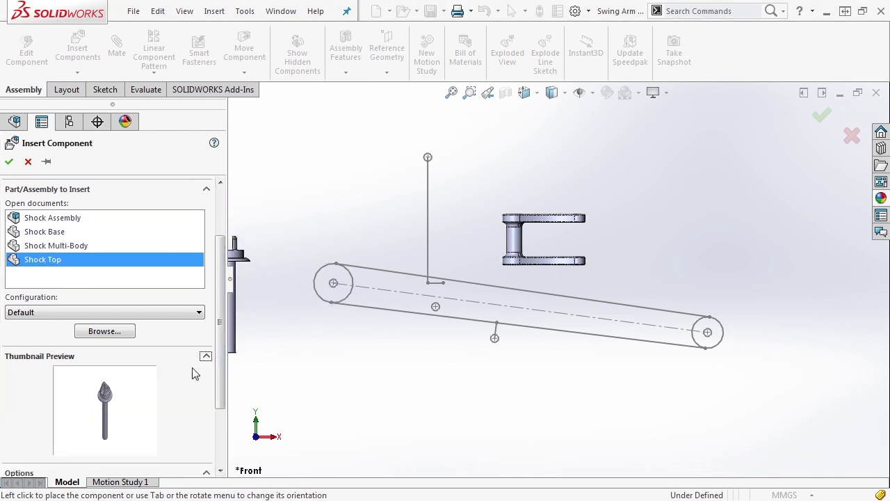
pyautogui.click(50, 245)
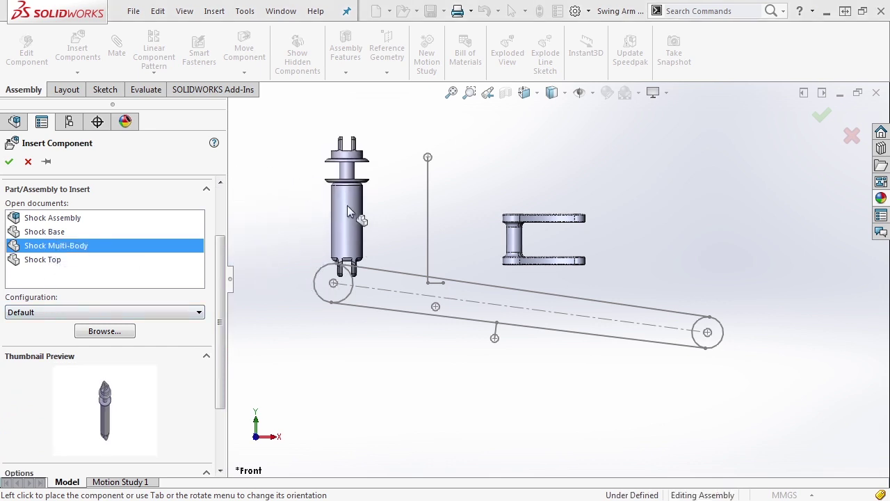
pyautogui.click(28, 232)
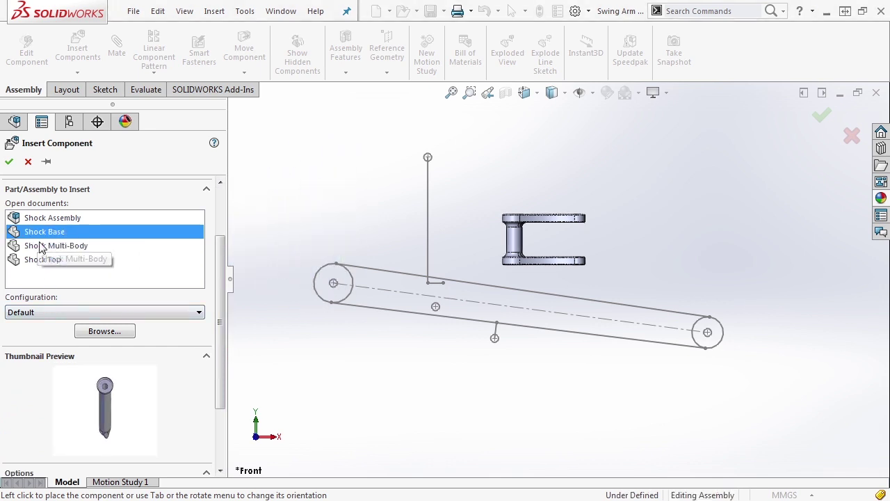
pyautogui.click(50, 218)
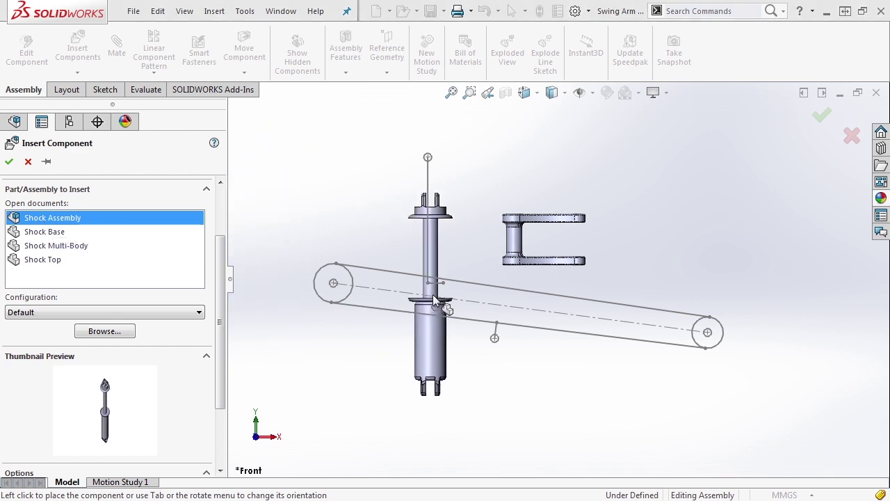
pyautogui.click(9, 161)
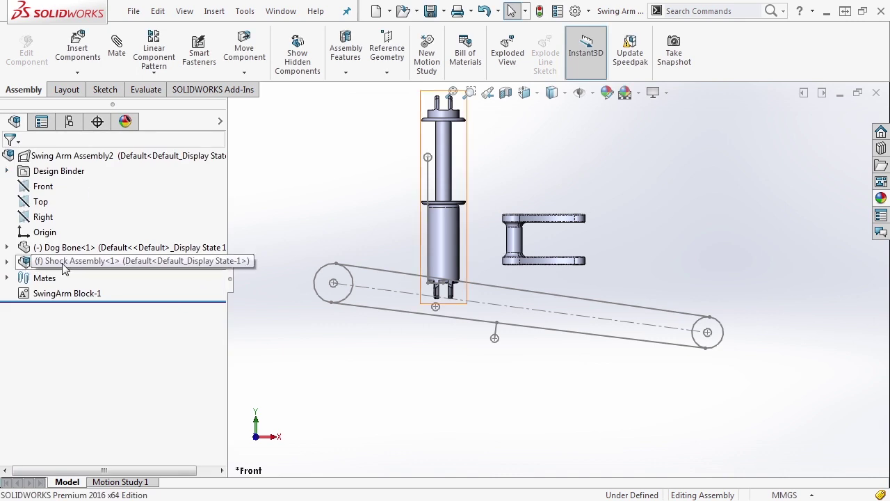
# Step: Float Shock Assembly<1> instead of fixed and drag it beside the dog bone
pyautogui.rightClick(37, 264)
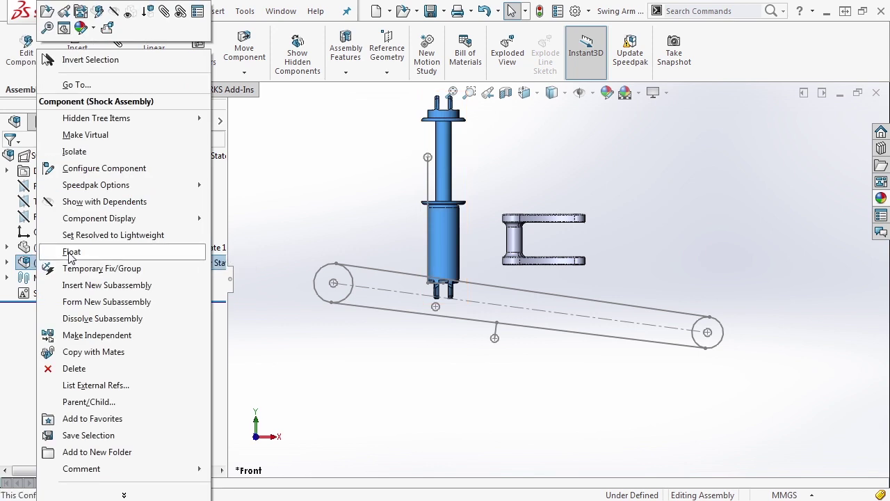
pyautogui.click(70, 252)
pyautogui.scroll(4, 465, 334)
pyautogui.scroll(-3, 535, 244)
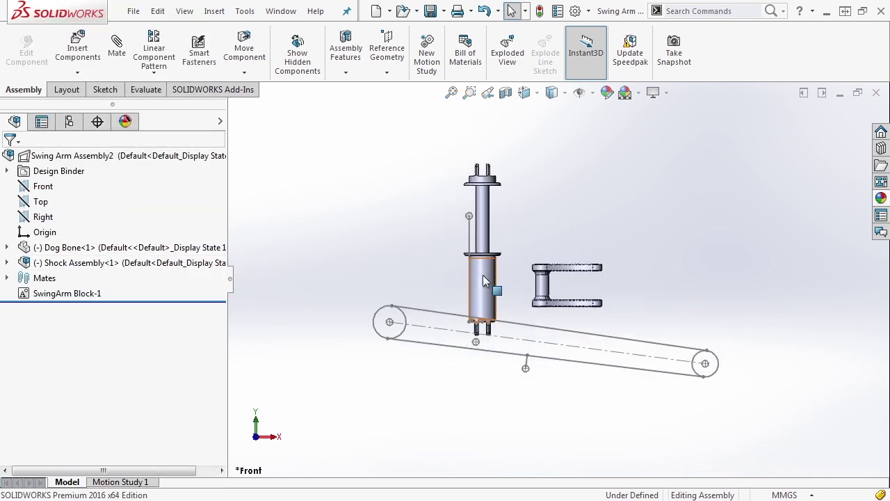
pyautogui.moveTo(484, 277); pyautogui.dragTo(574, 235)
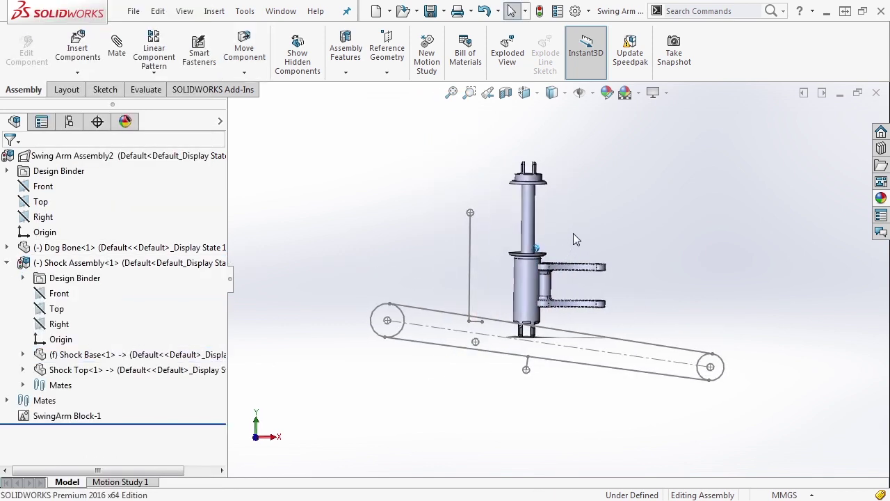
pyautogui.moveTo(573, 233); pyautogui.dragTo(571, 223, button='middle')
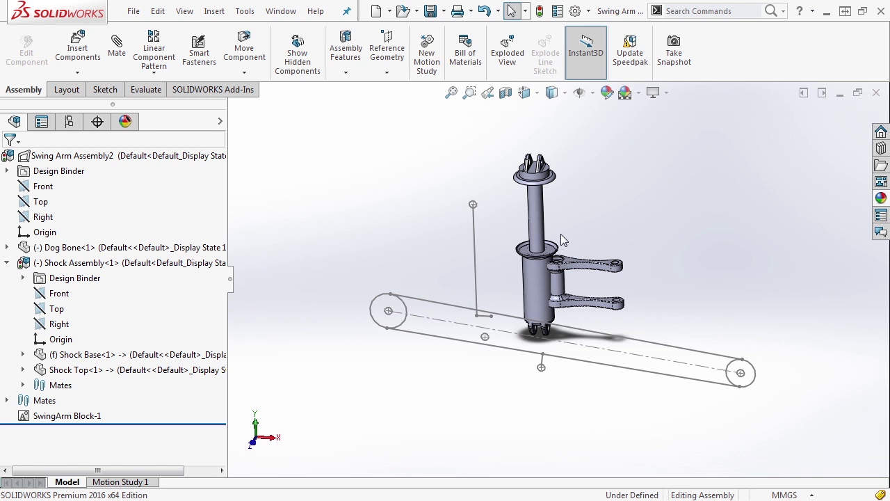
# Step: Mate the shock's Right plane coincident with the assembly's Front plane
pyautogui.click(60, 295)
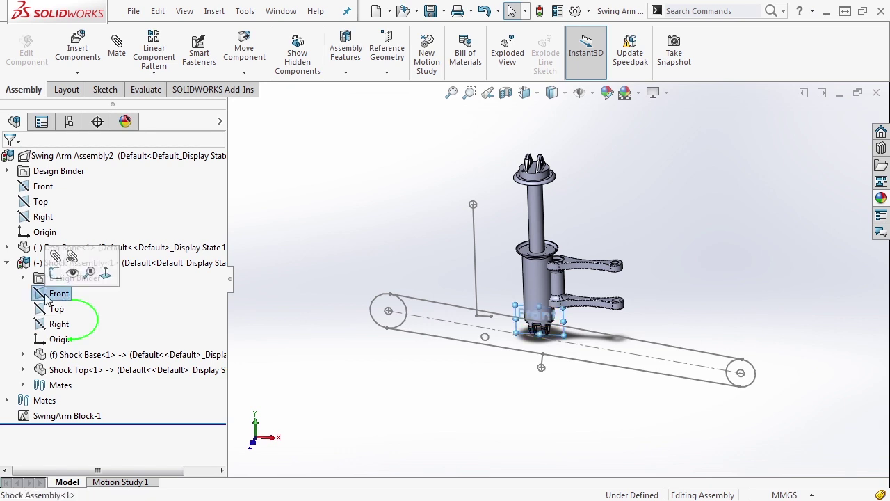
pyautogui.click(46, 312)
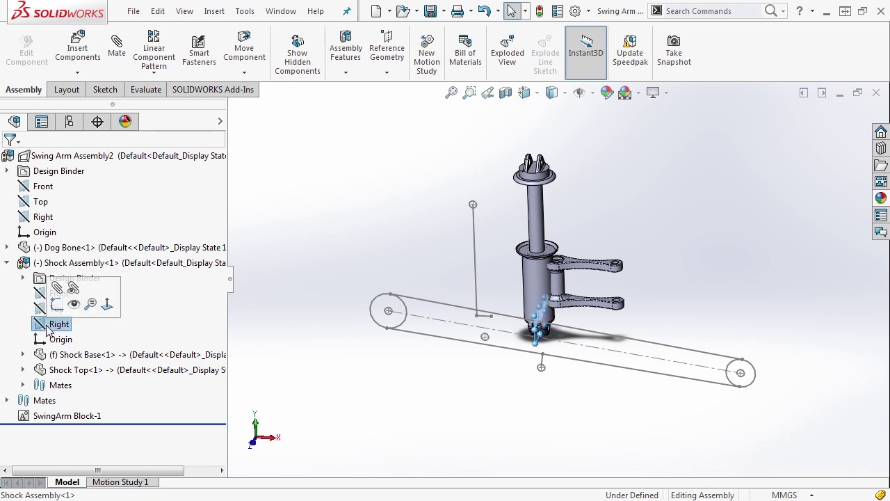
pyautogui.click(50, 327)
pyautogui.click(33, 192)
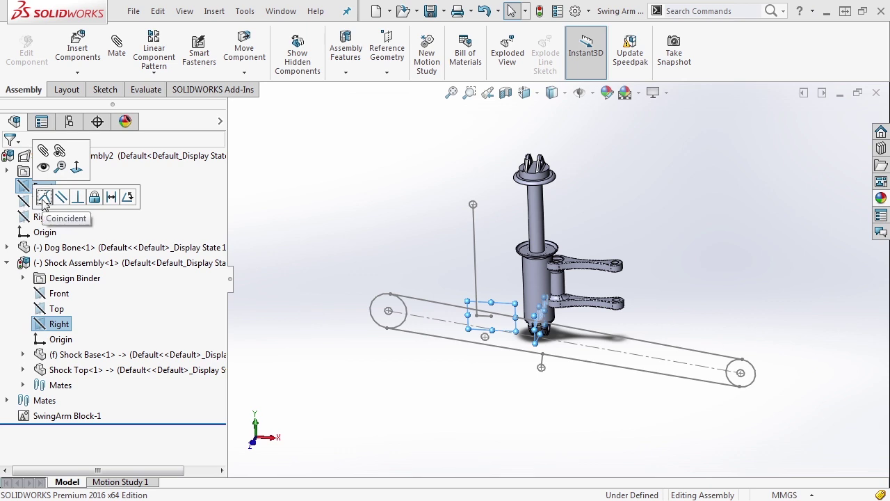
pyautogui.click(44, 197)
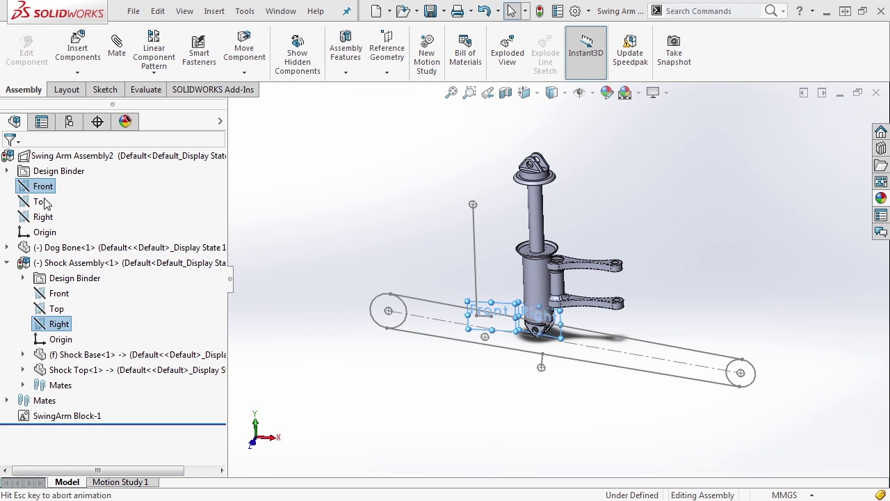
# Step: Slide the shock along the layout plane, checking it from the top view
pyautogui.moveTo(539, 179); pyautogui.dragTo(517, 175)
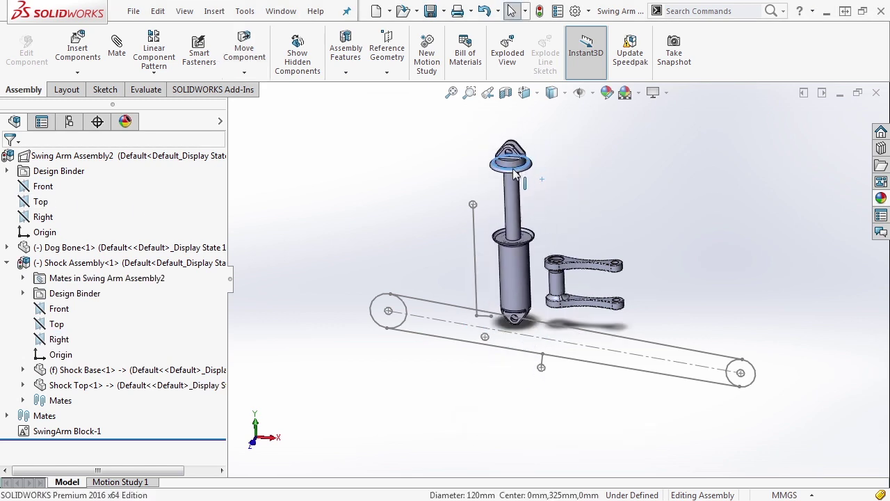
pyautogui.hotkey('ctrl', '5')
pyautogui.moveTo(519, 286)
pyautogui.mouseDown()
pyautogui.moveTo(597, 281)
pyautogui.moveTo(495, 281)
pyautogui.moveTo(519, 280)
pyautogui.mouseUp()
# Step: Mate the Dog Bone's Plane2 coincident with the assembly Front plane, then drag the dog bone within it
pyautogui.hotkey('ctrl', '1')
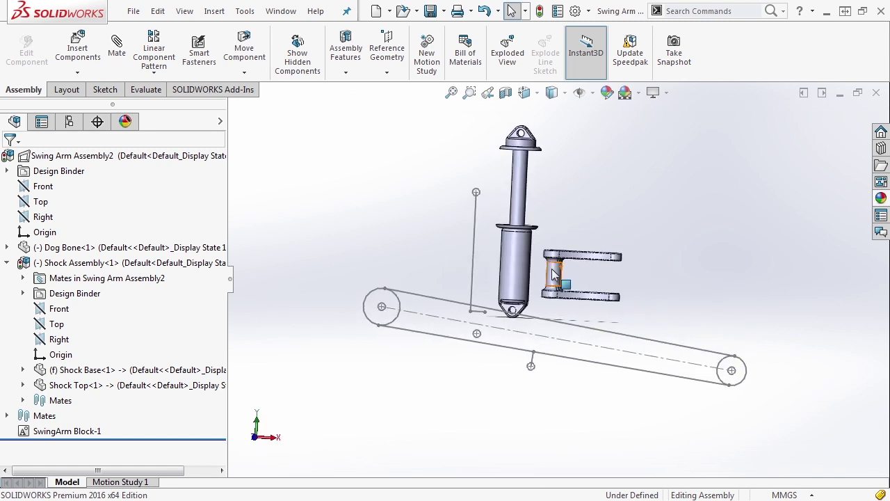
pyautogui.click(557, 271)
pyautogui.click(7, 248)
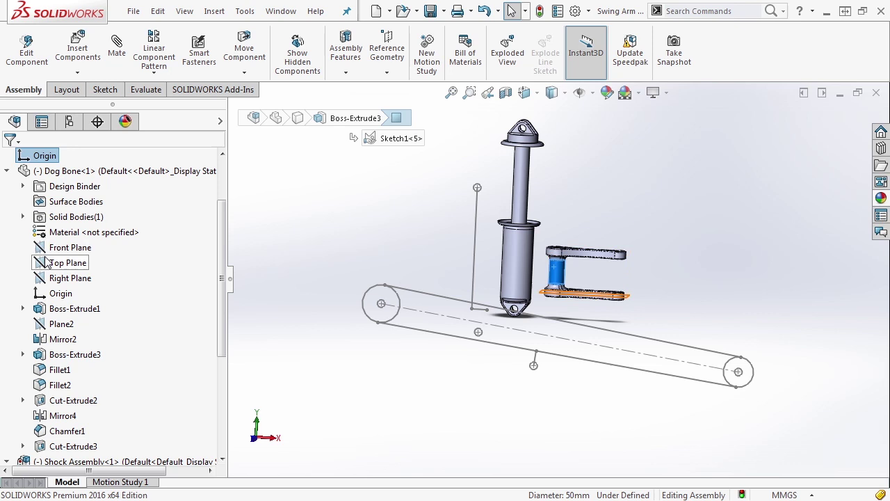
pyautogui.click(60, 323)
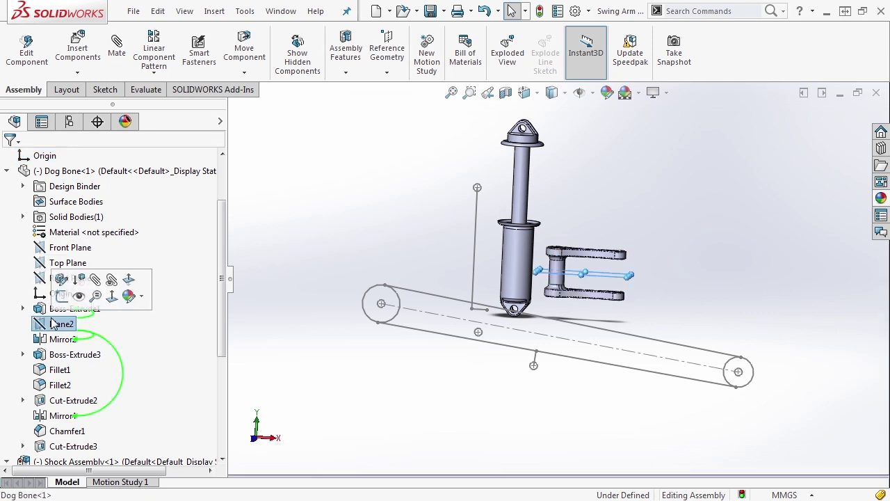
pyautogui.scroll(2, 43, 229)
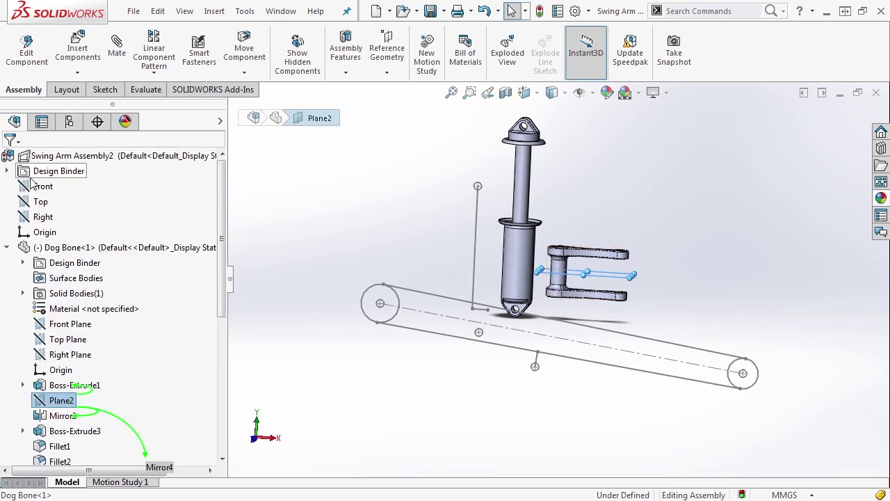
pyautogui.keyDown('ctrl'); pyautogui.click(42, 188); pyautogui.keyUp('ctrl')
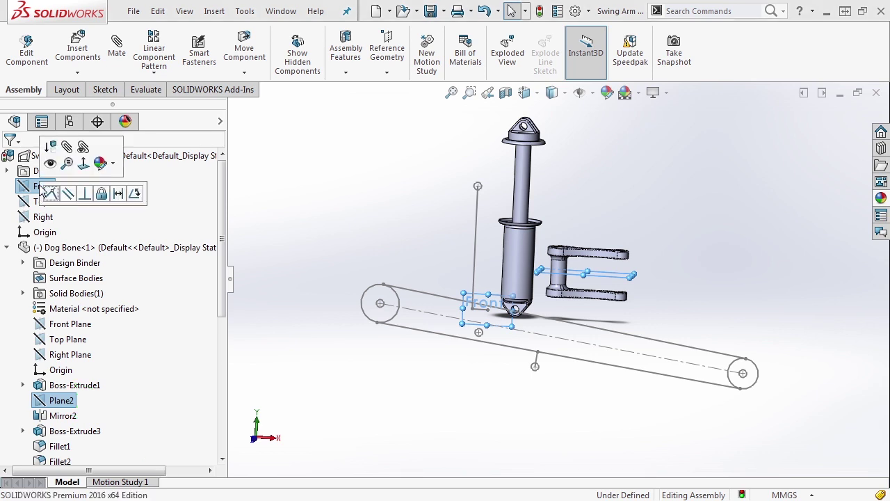
pyautogui.click(50, 197)
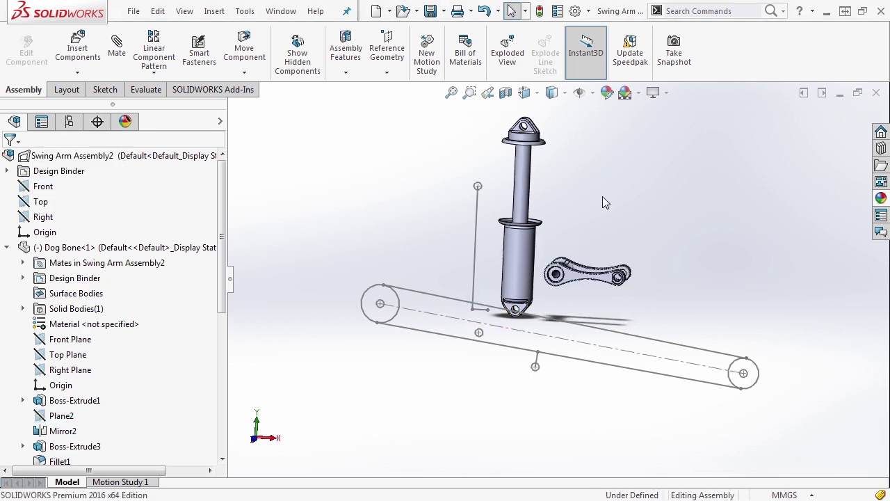
pyautogui.moveTo(603, 199)
pyautogui.mouseDown(button='middle')
pyautogui.moveTo(647, 212)
pyautogui.moveTo(639, 261)
pyautogui.mouseUp(button='middle')
pyautogui.moveTo(639, 258); pyautogui.dragTo(630, 262)
# Step: In the Front view, drag the dog bone below the swing arm near the sketch's lower pivot
pyautogui.hotkey('ctrl', '5')
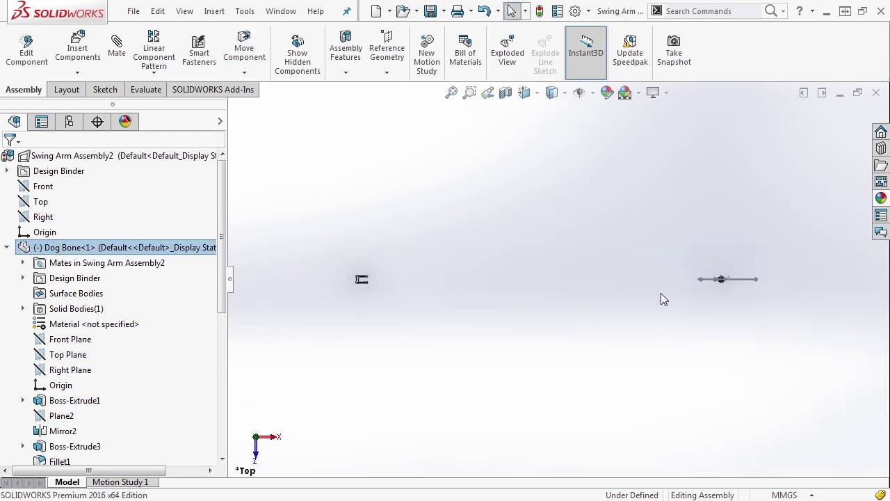
pyautogui.press('Escape')
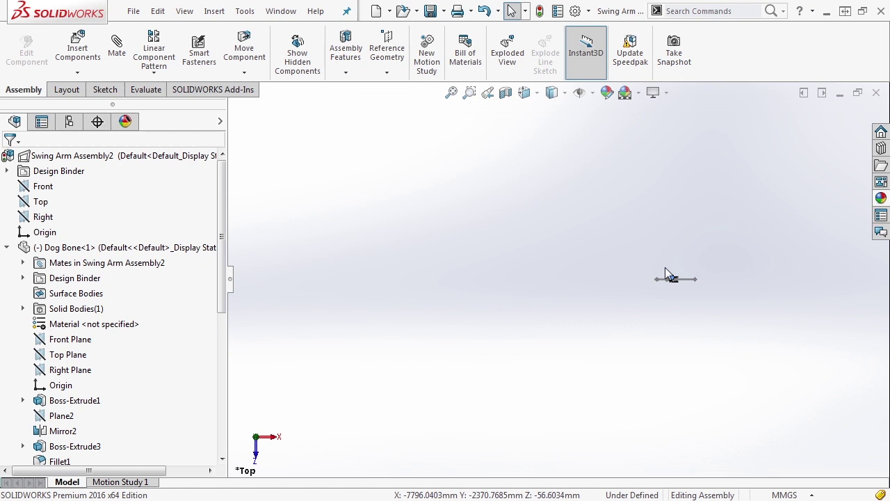
pyautogui.hotkey('ctrl', '1')
pyautogui.click(553, 429)
pyautogui.moveTo(554, 429); pyautogui.dragTo(543, 205)
pyautogui.scroll(-4, 544, 174)
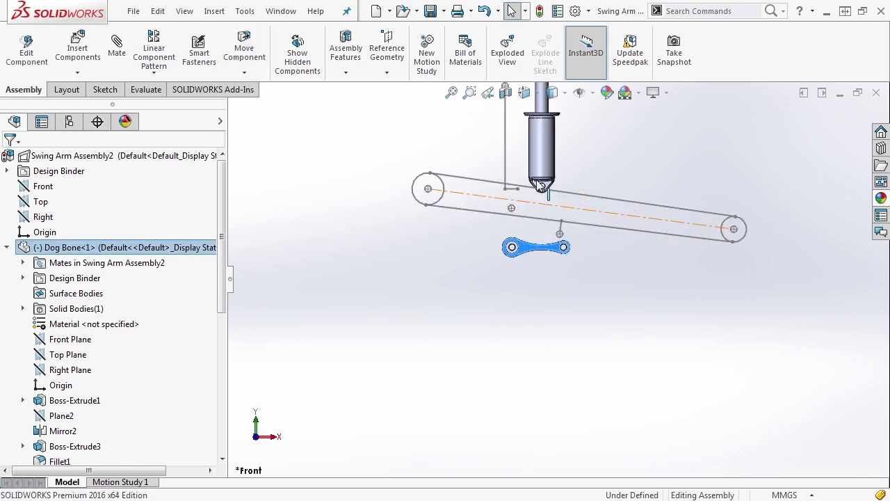
pyautogui.click(618, 179)
pyautogui.scroll(-1, 577, 208)
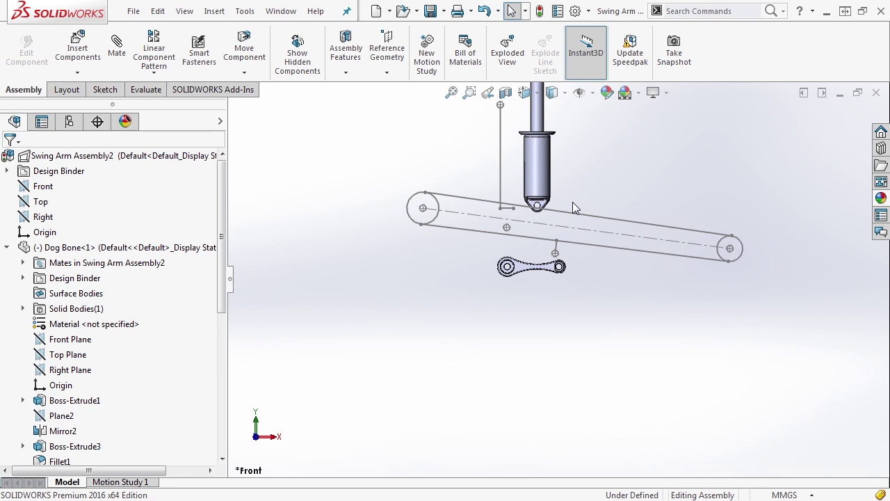
pyautogui.scroll(1, 584, 208)
pyautogui.scroll(-1, 558, 225)
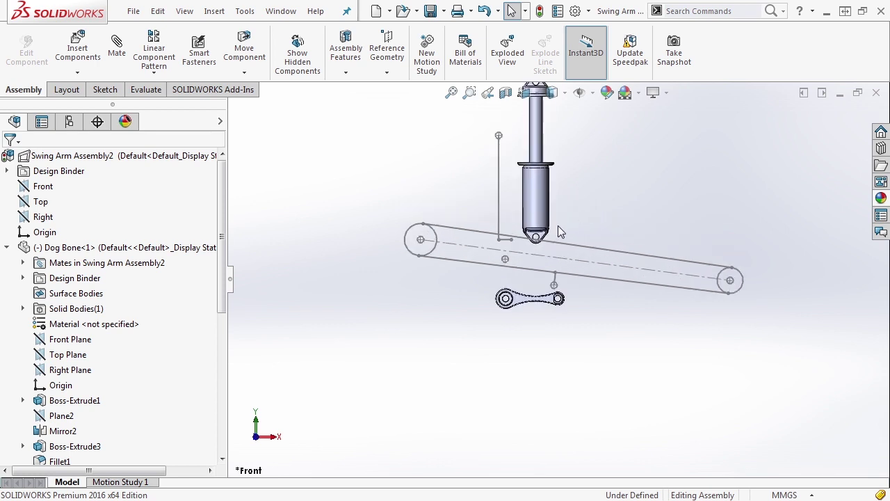
pyautogui.scroll(2, 560, 227)
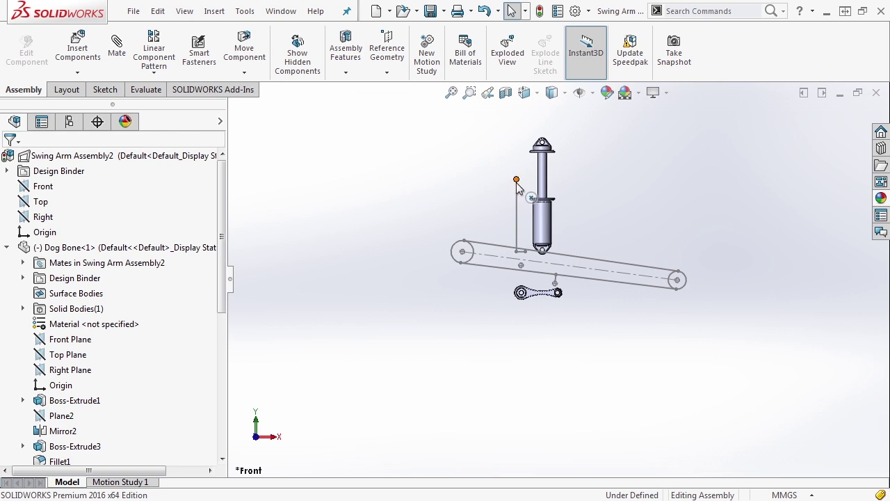
# Step: Mate the Shock Top eye's hole edge concentric with the circle atop the sketch's vertical line
pyautogui.scroll(-4, 515, 167)
pyautogui.scroll(-3, 596, 136)
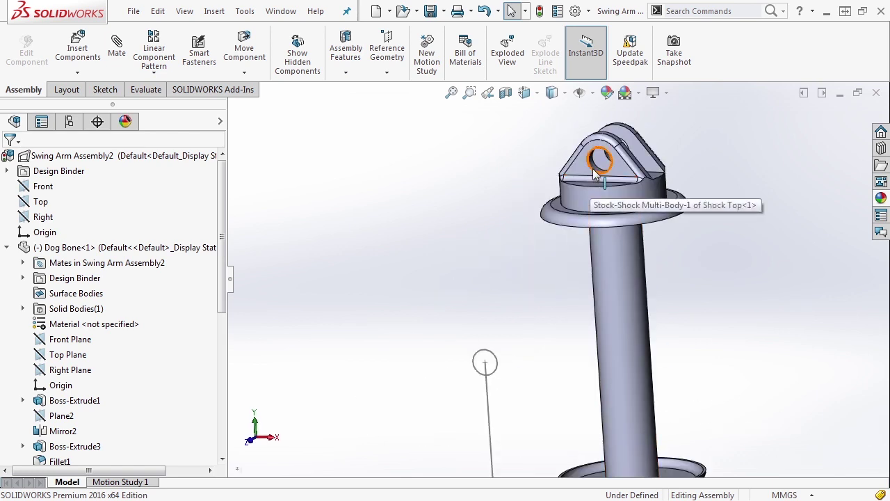
pyautogui.click(596, 173)
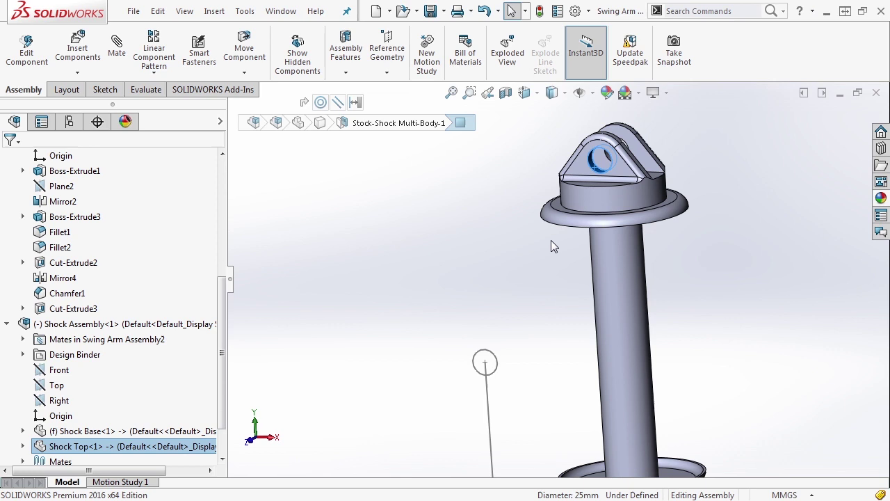
pyautogui.keyDown('ctrl'); pyautogui.click(497, 360); pyautogui.keyUp('ctrl')
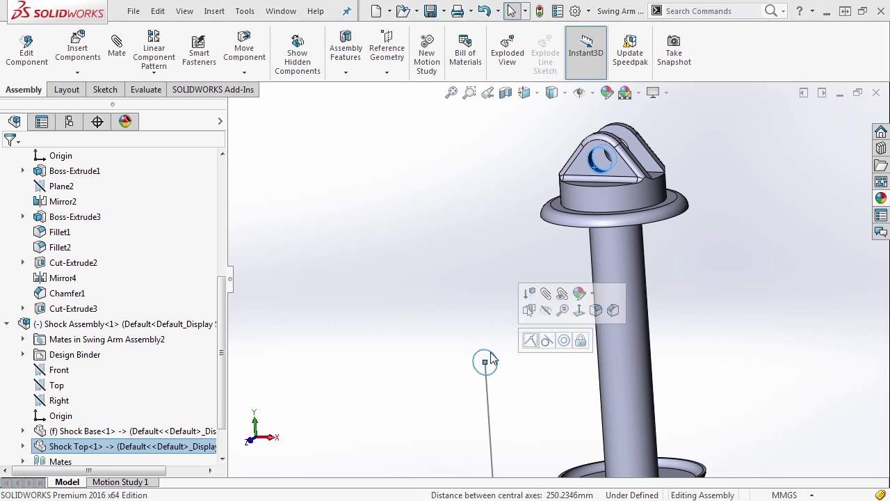
pyautogui.click(548, 341)
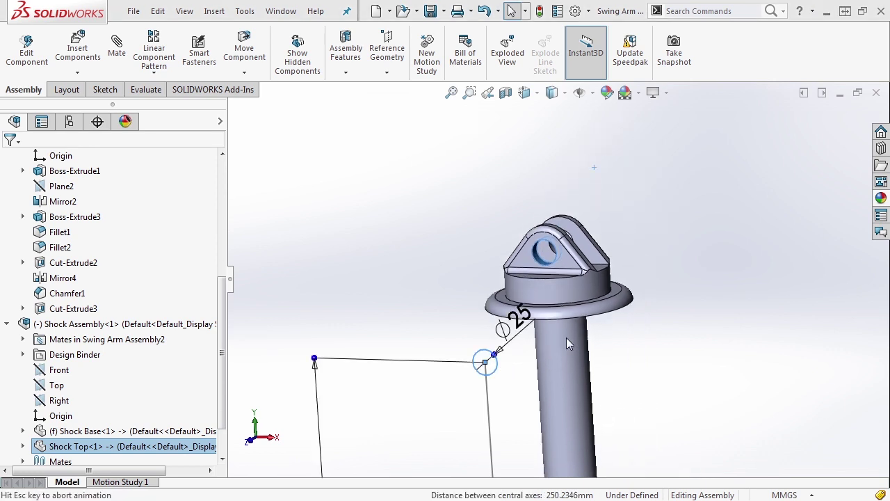
pyautogui.hotkey('ctrl', '1')
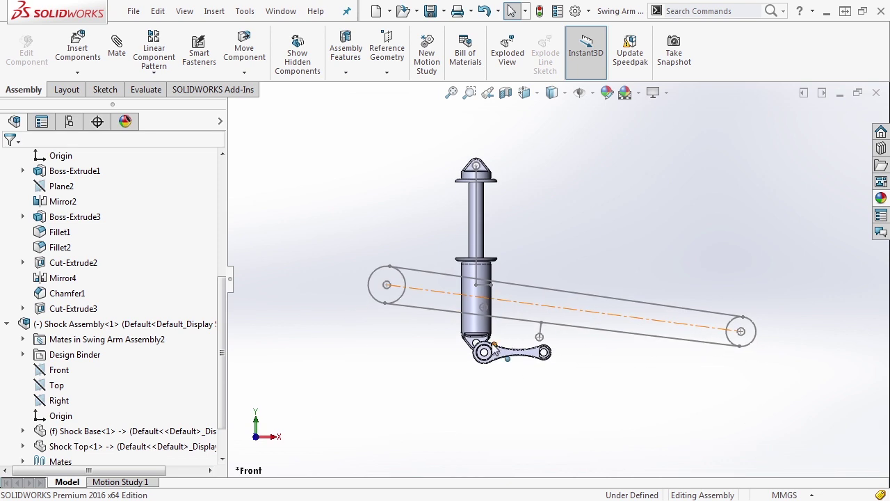
pyautogui.click(480, 339)
# Step: Swing the shock diagonally about its top pivot and check the swing arm's lower sketch line
pyautogui.moveTo(473, 258); pyautogui.dragTo(584, 292)
pyautogui.click(570, 325)
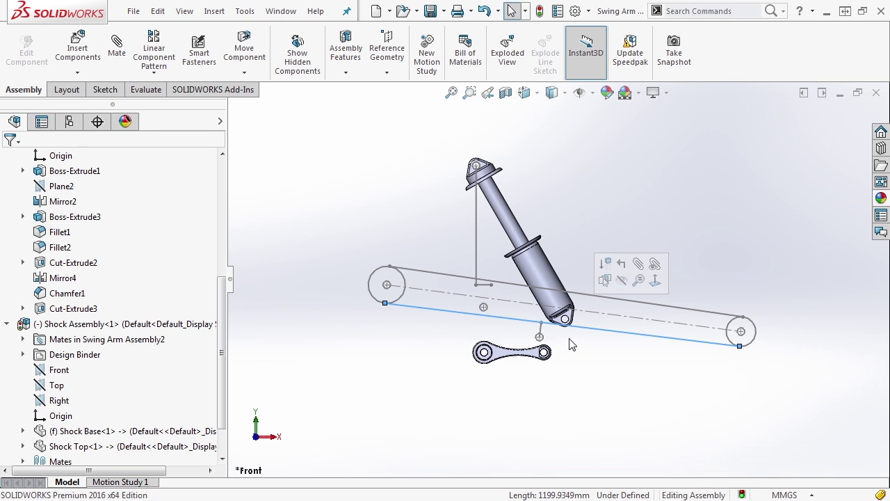
pyautogui.click(566, 220)
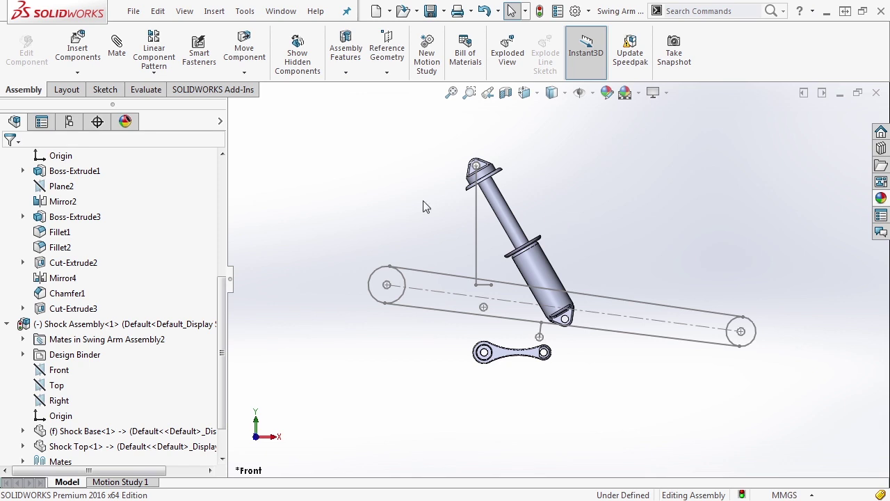
# Step: Collapse the Shock Assembly and Dog Bone branches, rebuild, and review Shock Assembly<1>'s Coincident1 and Concentric2 mates
pyautogui.click(7, 324)
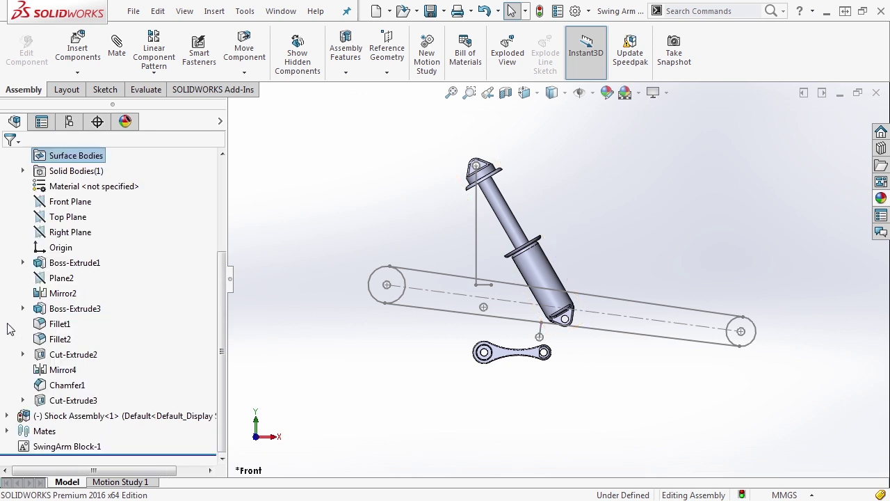
pyautogui.scroll(1, 17, 208)
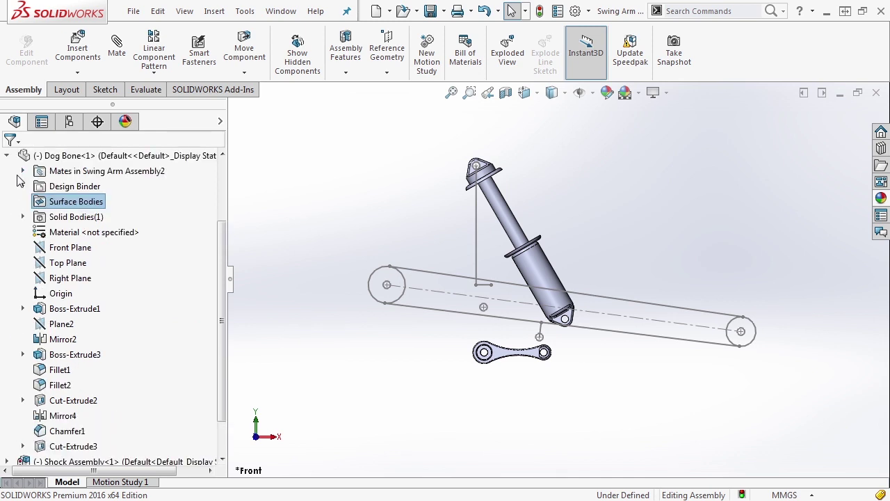
pyautogui.click(9, 153)
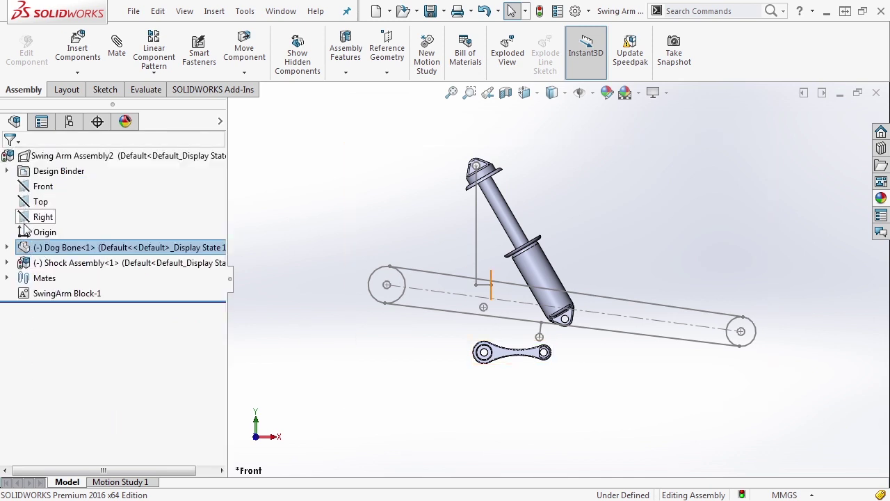
pyautogui.click(27, 248)
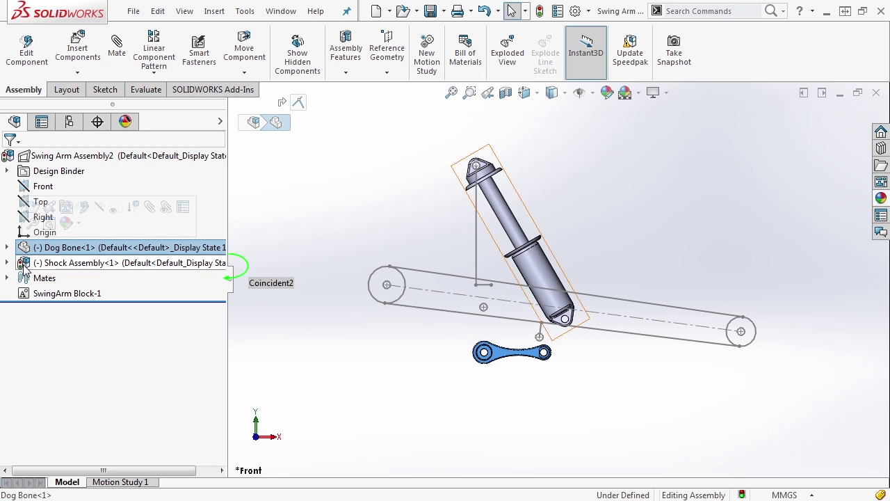
pyautogui.click(541, 14)
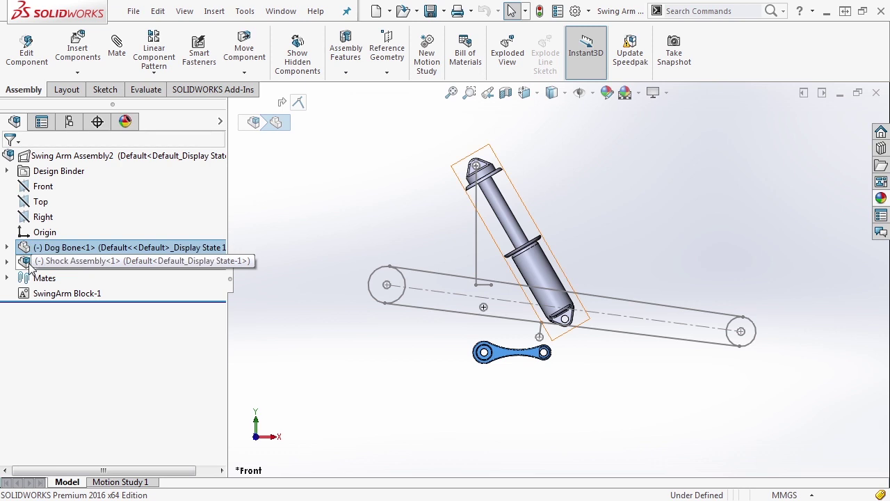
pyautogui.moveTo(31, 269)
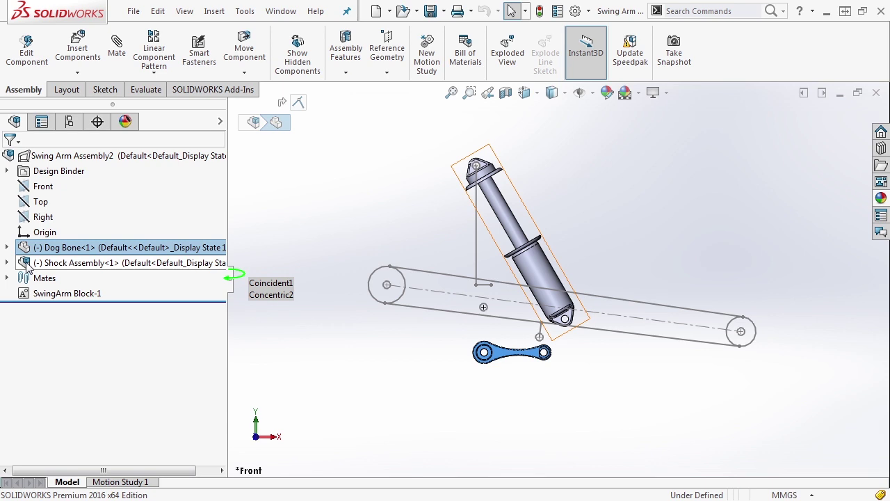
pyautogui.click(27, 267)
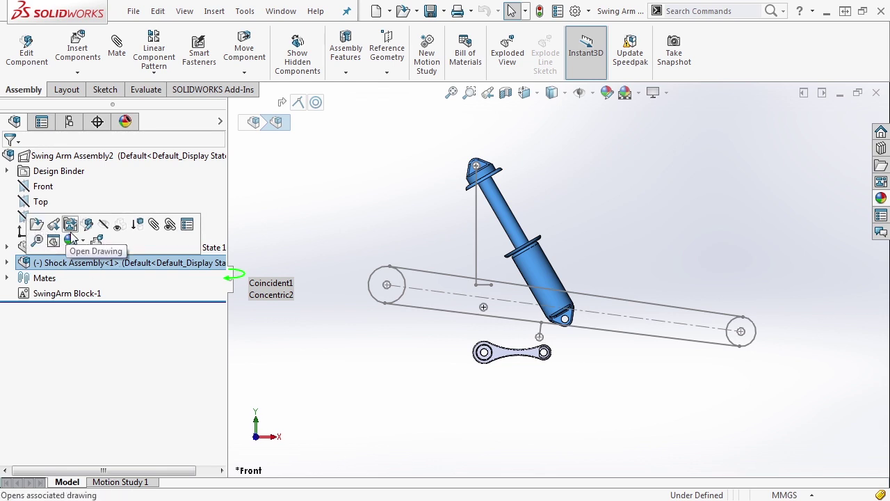
# Step: Set Shock Assembly<1> to solve as Flexible, then drag Shock Base to test the sliding
pyautogui.click(188, 226)
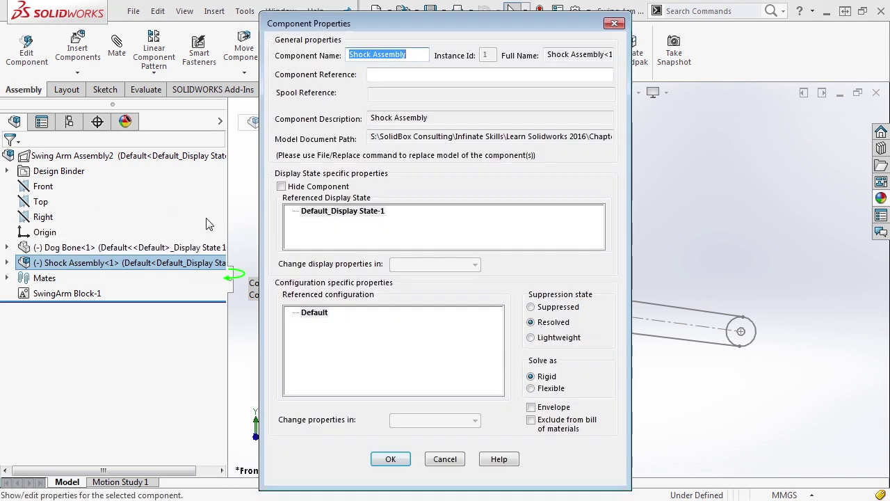
pyautogui.click(532, 388)
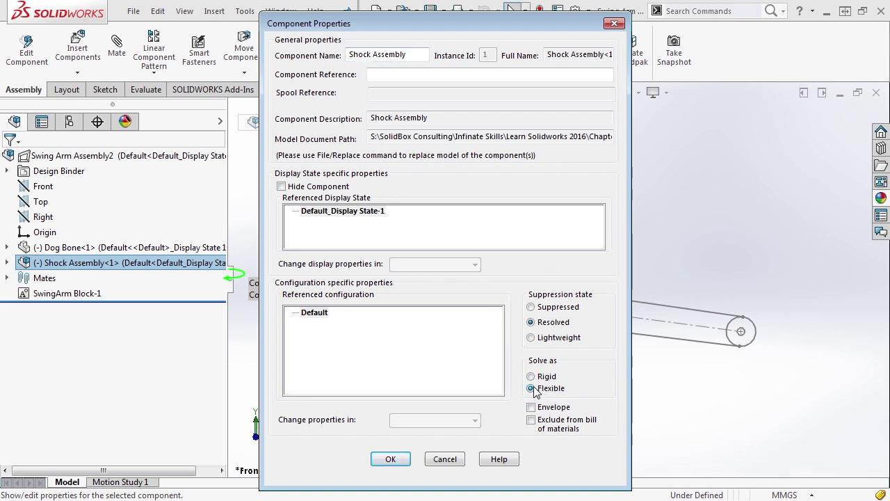
pyautogui.click(393, 460)
pyautogui.moveTo(539, 240); pyautogui.dragTo(524, 217)
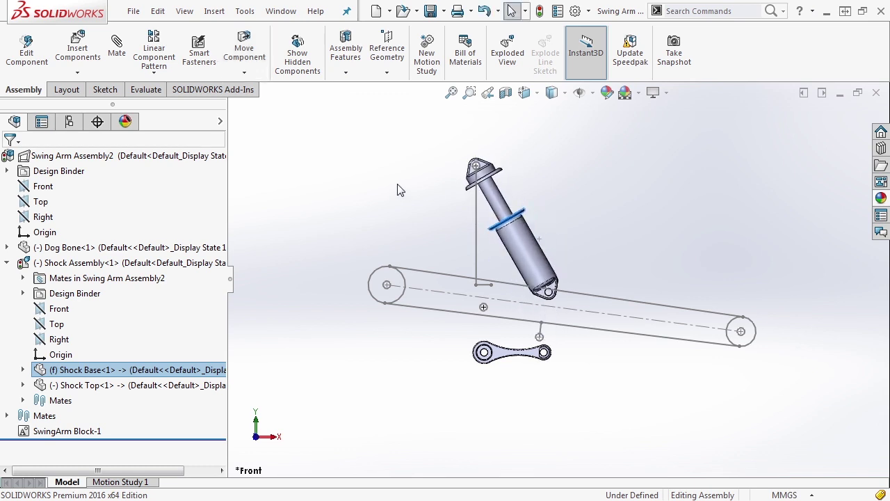
pyautogui.click(400, 190)
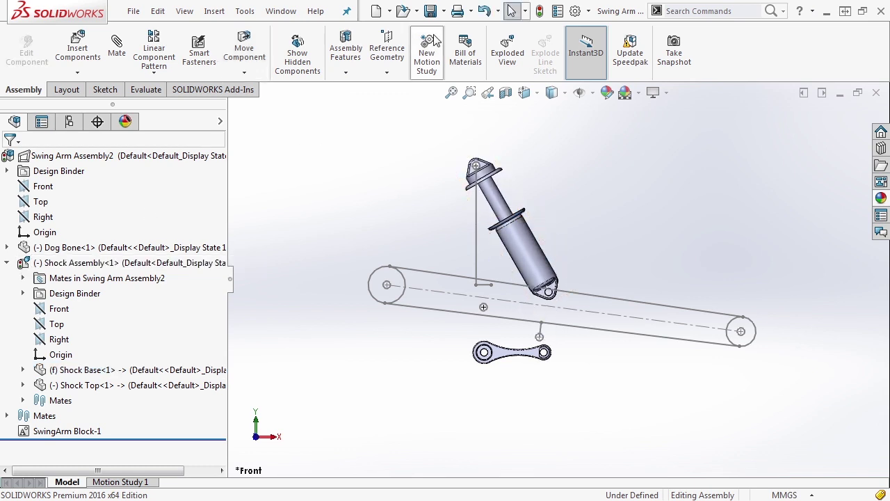
pyautogui.click(539, 11)
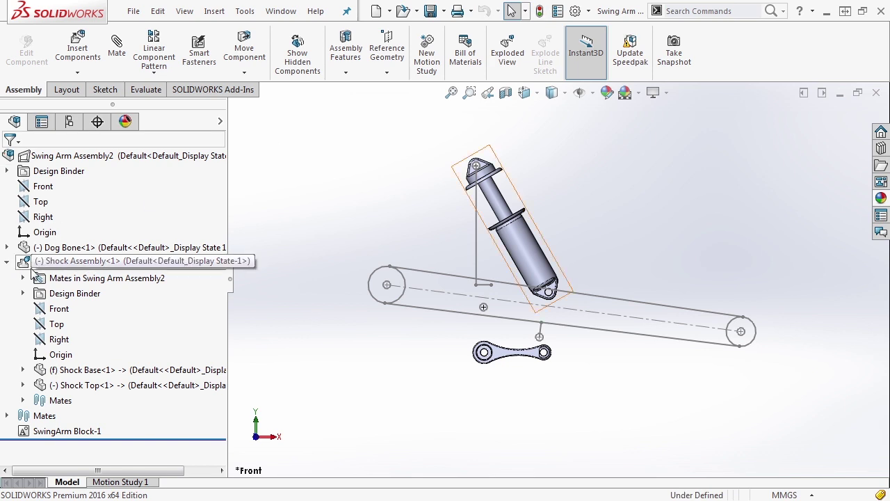
pyautogui.moveTo(25, 269)
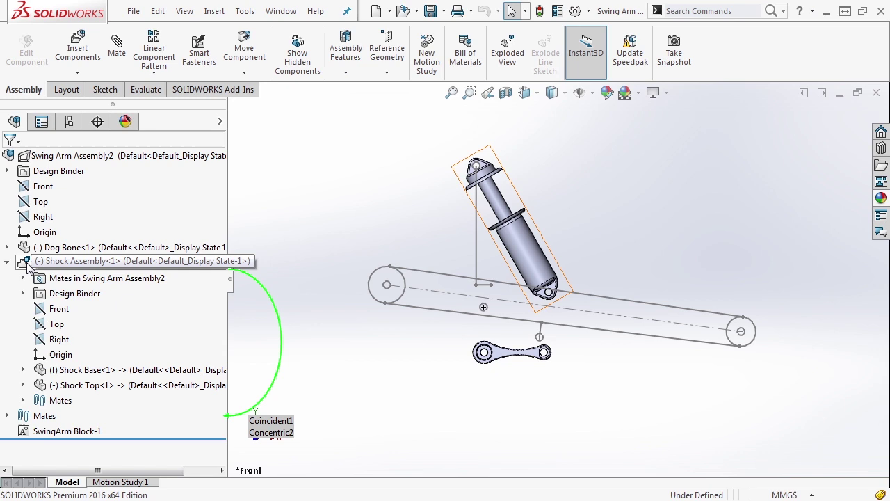
# Step: Mate the Dog Bone's 25 mm hole concentric with the layout sketch's central circle on the swing arm
pyautogui.moveTo(562, 292); pyautogui.dragTo(546, 252)
pyautogui.scroll(-3, 523, 343)
pyautogui.scroll(-2, 524, 343)
pyautogui.moveTo(523, 343); pyautogui.dragTo(505, 321, button='middle')
pyautogui.scroll(-4, 506, 320)
pyautogui.click(505, 322)
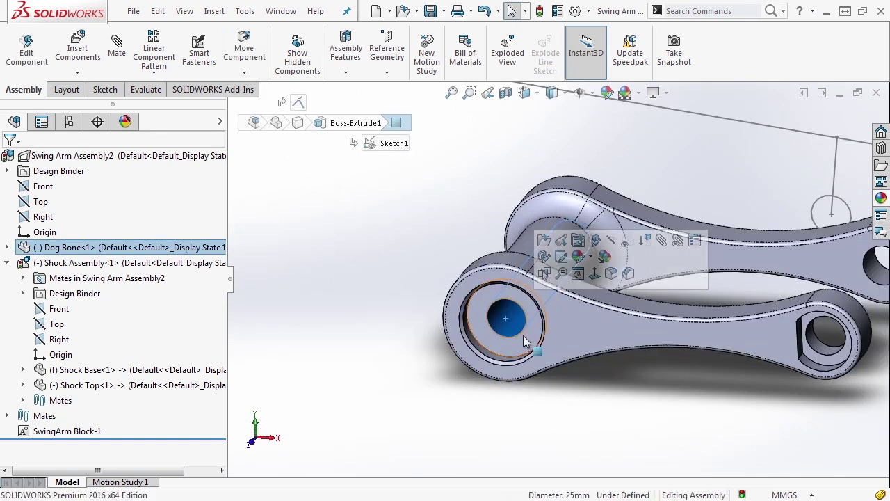
pyautogui.scroll(5, 564, 259)
pyautogui.scroll(-2, 549, 192)
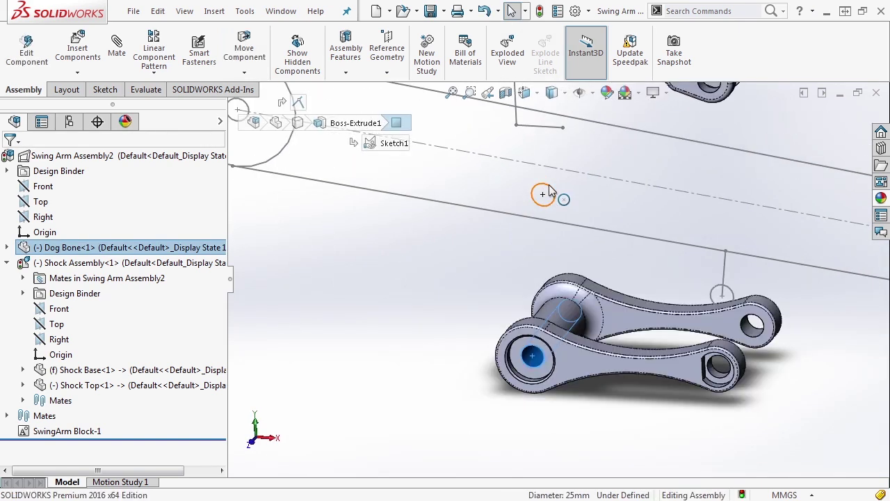
pyautogui.click(541, 194)
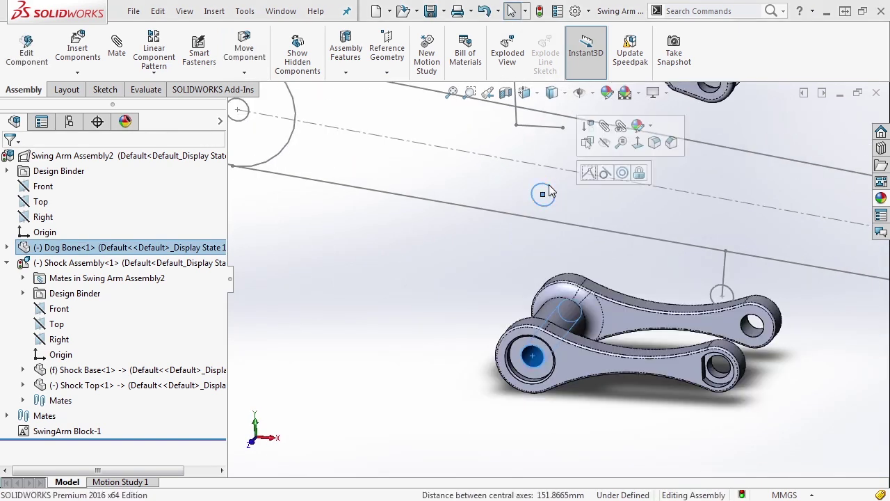
pyautogui.click(617, 170)
pyautogui.click(655, 352)
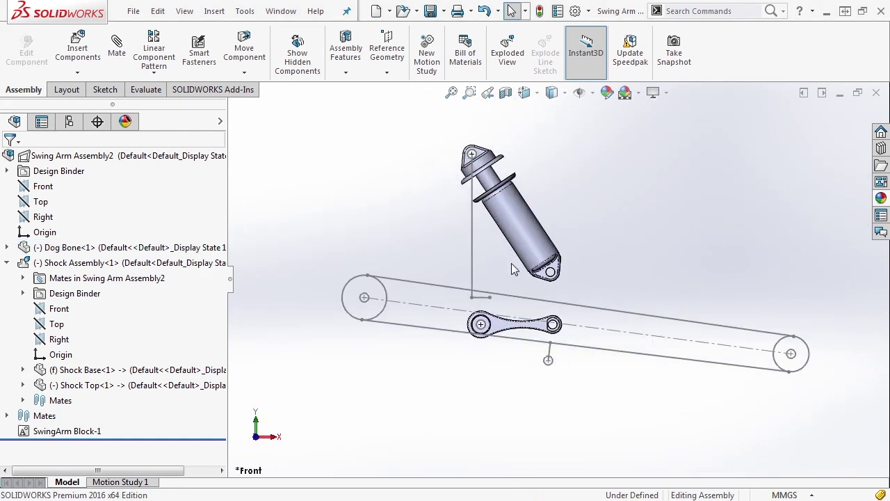
# Step: Rotate the Dog Bone downward about its pivot and tilt the swing-arm layout more level
pyautogui.click(549, 273)
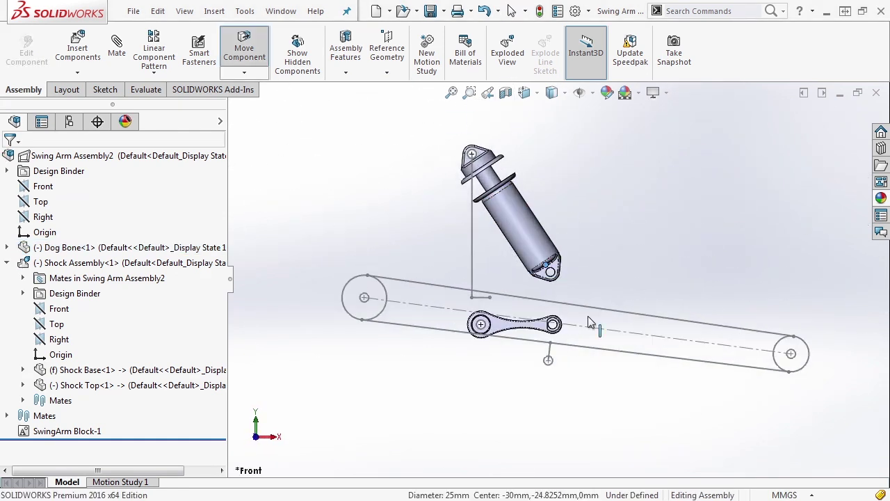
pyautogui.click(558, 282)
pyautogui.moveTo(558, 326); pyautogui.dragTo(555, 393)
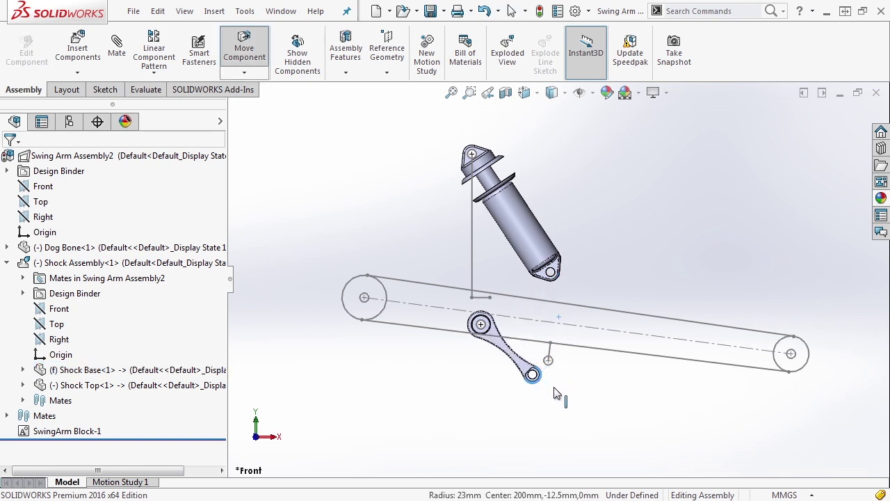
pyautogui.press('Escape')
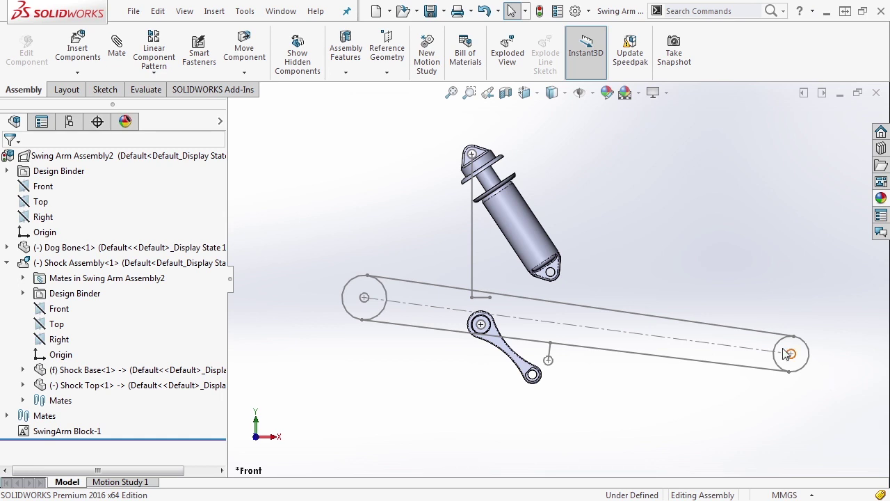
pyautogui.moveTo(790, 357); pyautogui.dragTo(799, 326)
# Step: Save the assembly as Swing Arm Assembly3
pyautogui.click(443, 11)
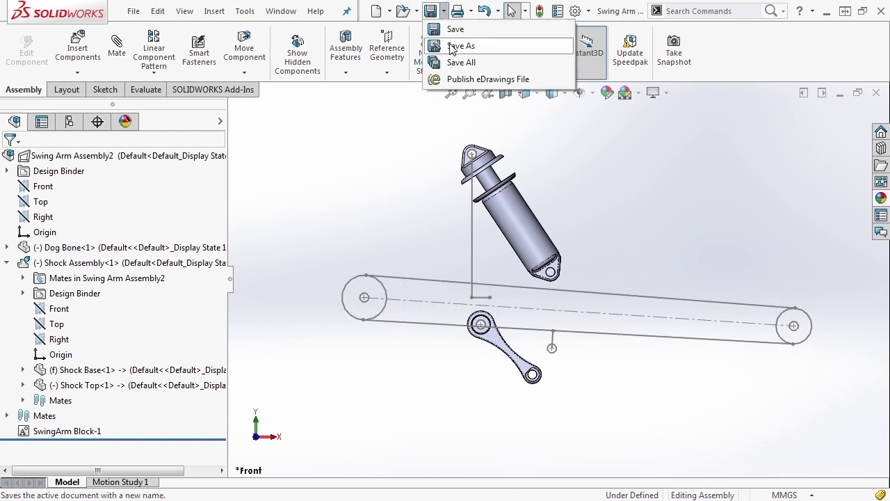
pyautogui.click(452, 48)
pyautogui.click(444, 313)
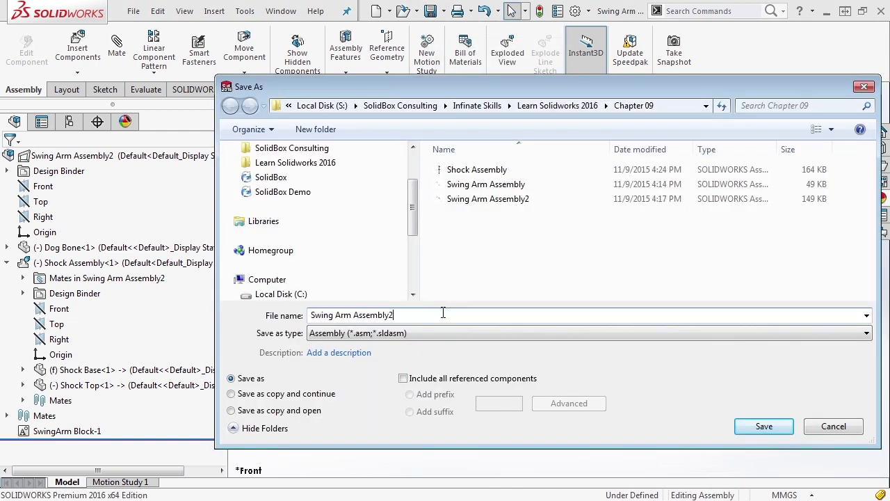
pyautogui.write('3')
pyautogui.press('Return')
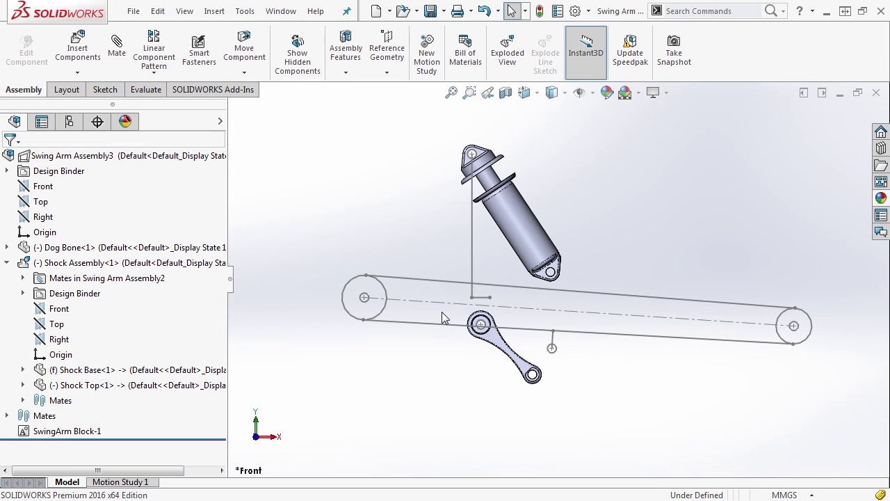